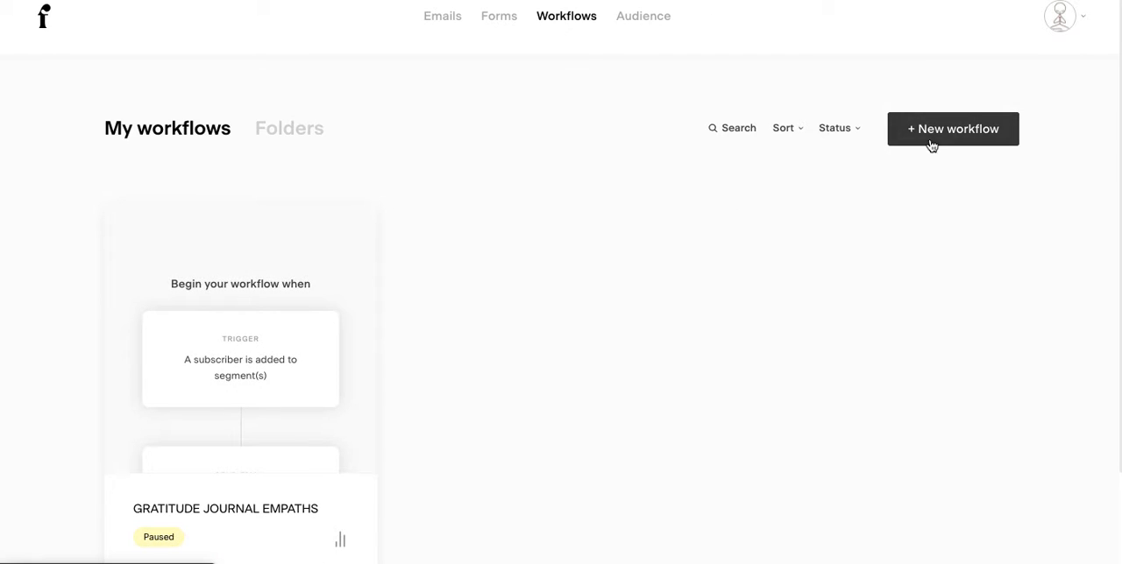
Step: Open the GRATITUDE JOURNAL EMPATHS workflow for editing
mouse_move(212, 554)
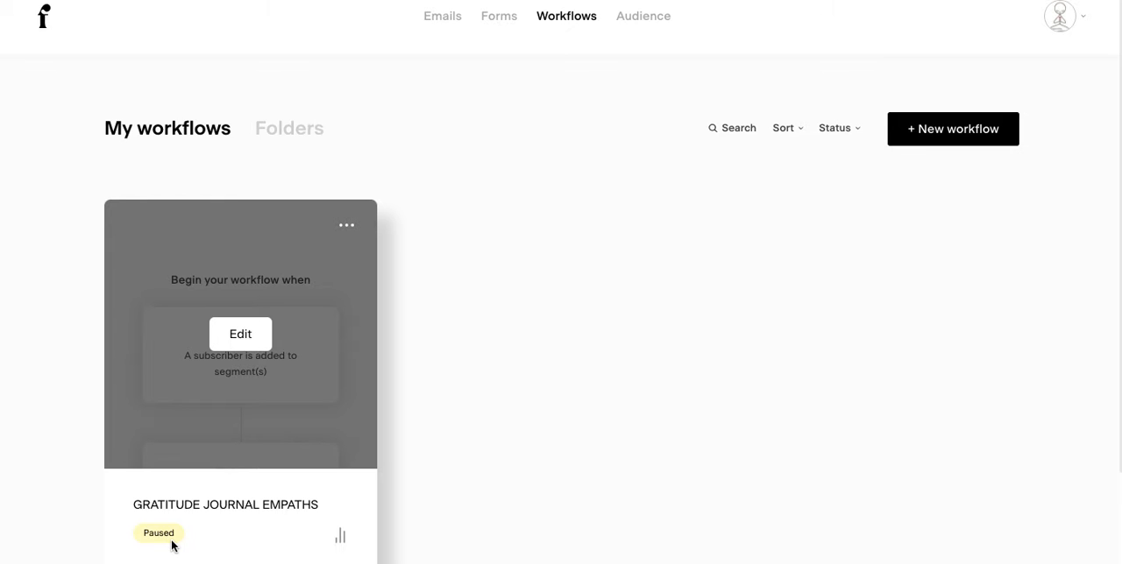
click(244, 344)
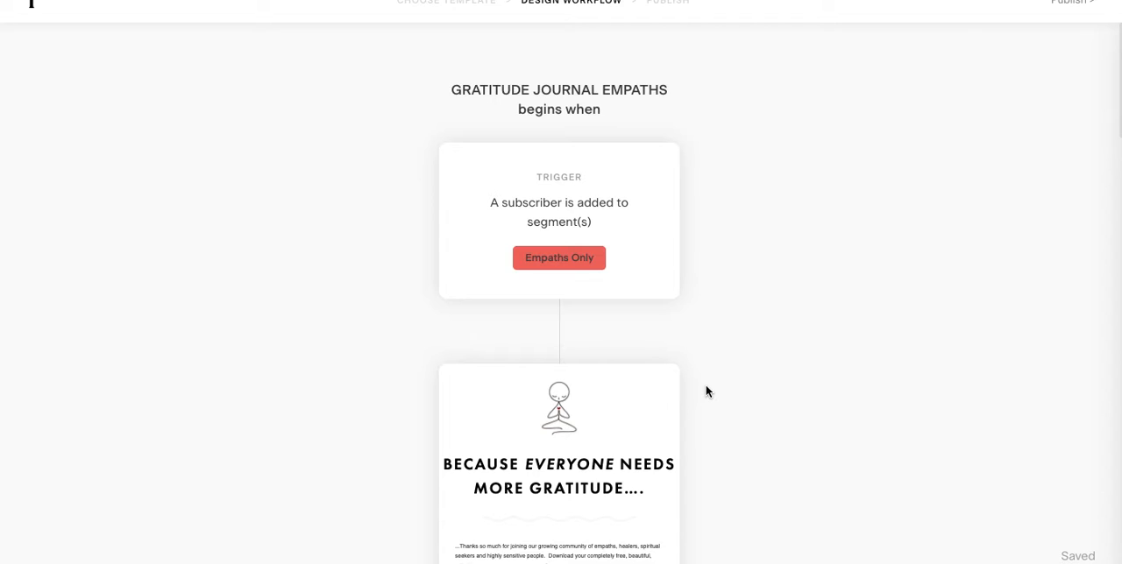
Step: Set the time delay after the Gratitude Workbook email to 12 hours
scroll(706, 392, down, 3)
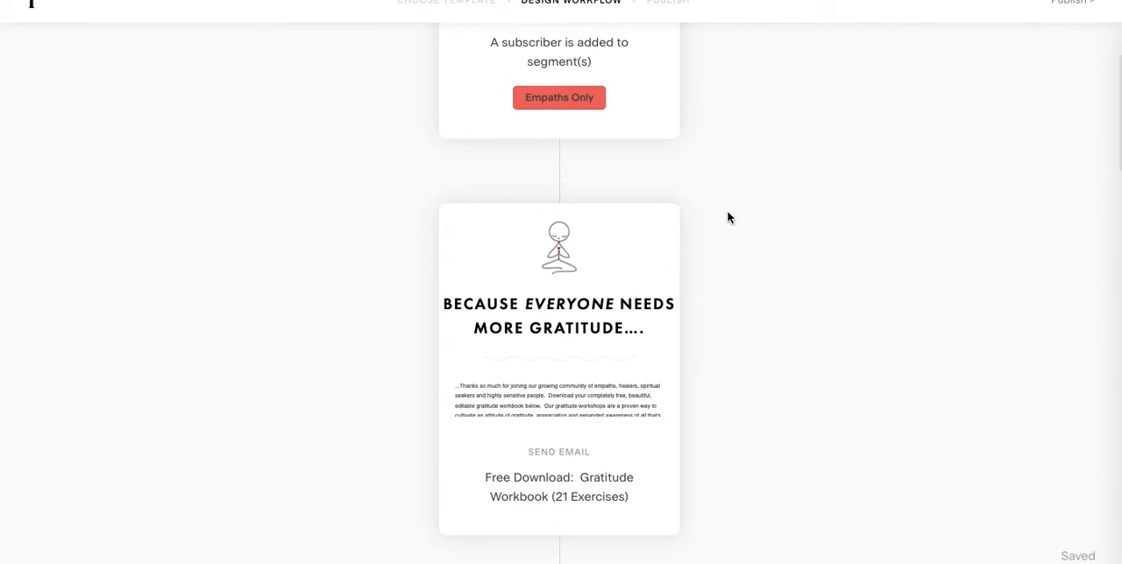
scroll(726, 218, down, 3)
scroll(727, 218, down, 3)
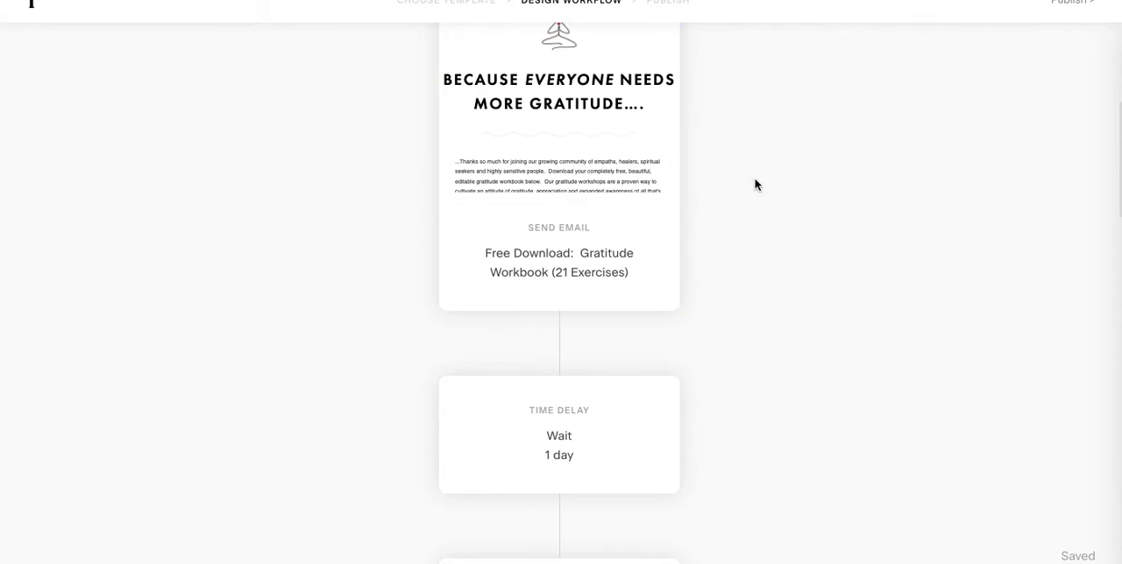
scroll(759, 185, down, 6)
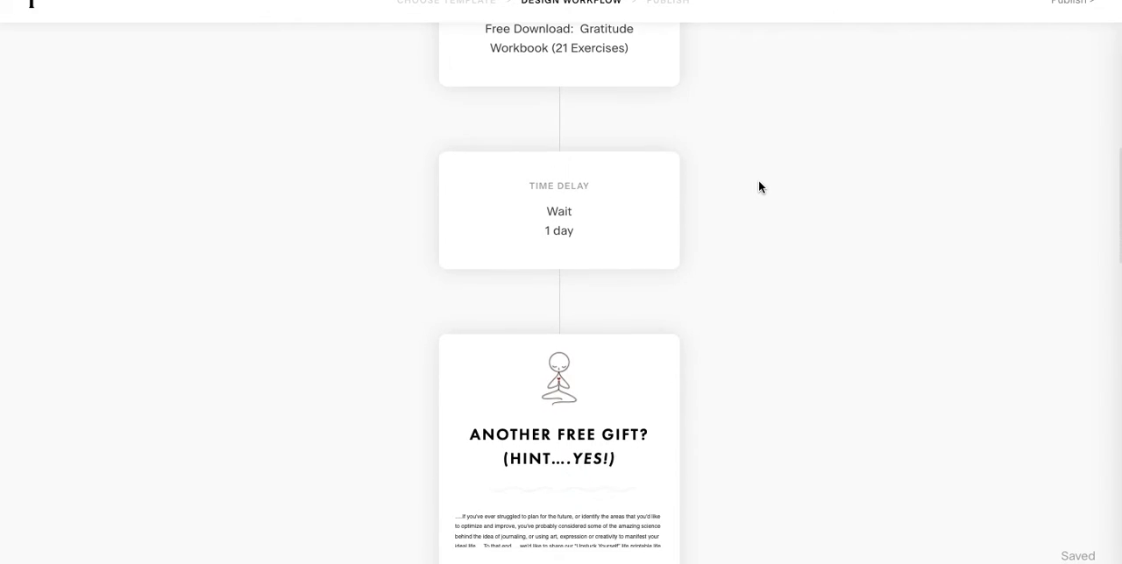
click(605, 178)
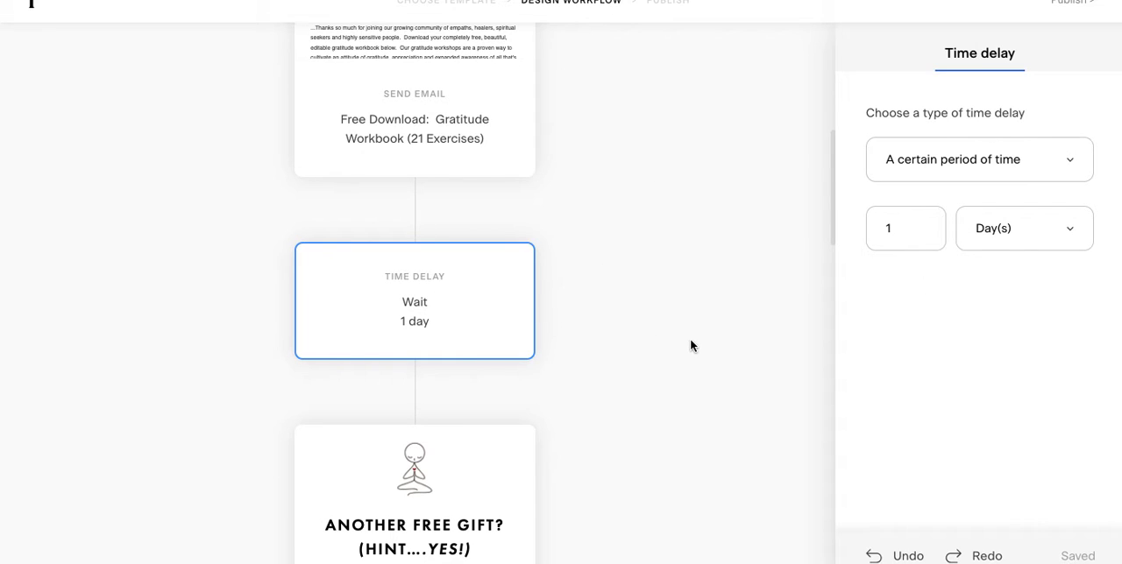
scroll(640, 386, down, 1)
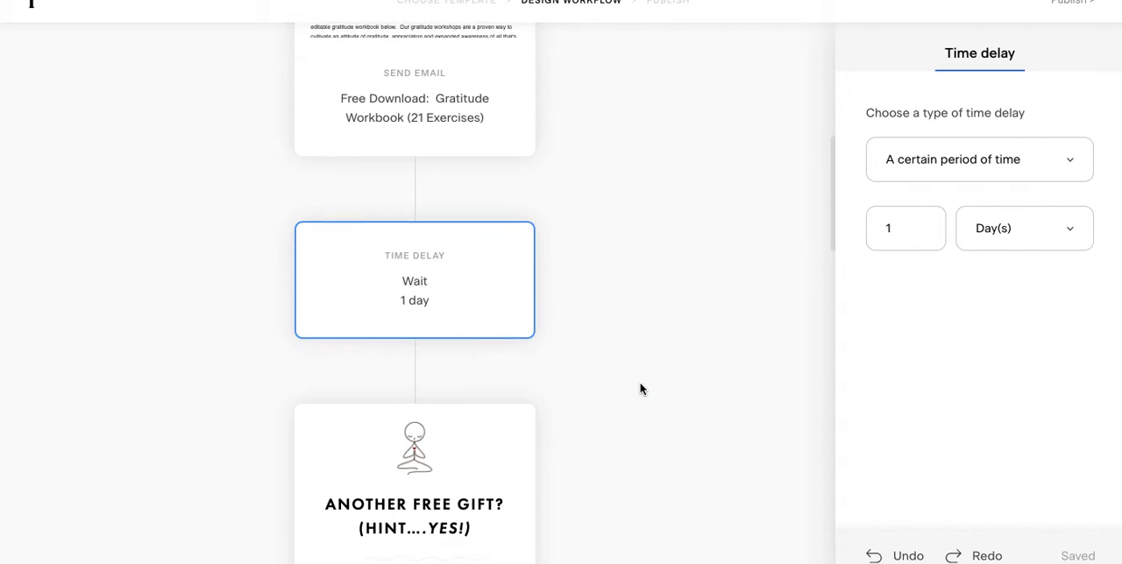
scroll(640, 389, down, 3)
scroll(640, 390, up, 2)
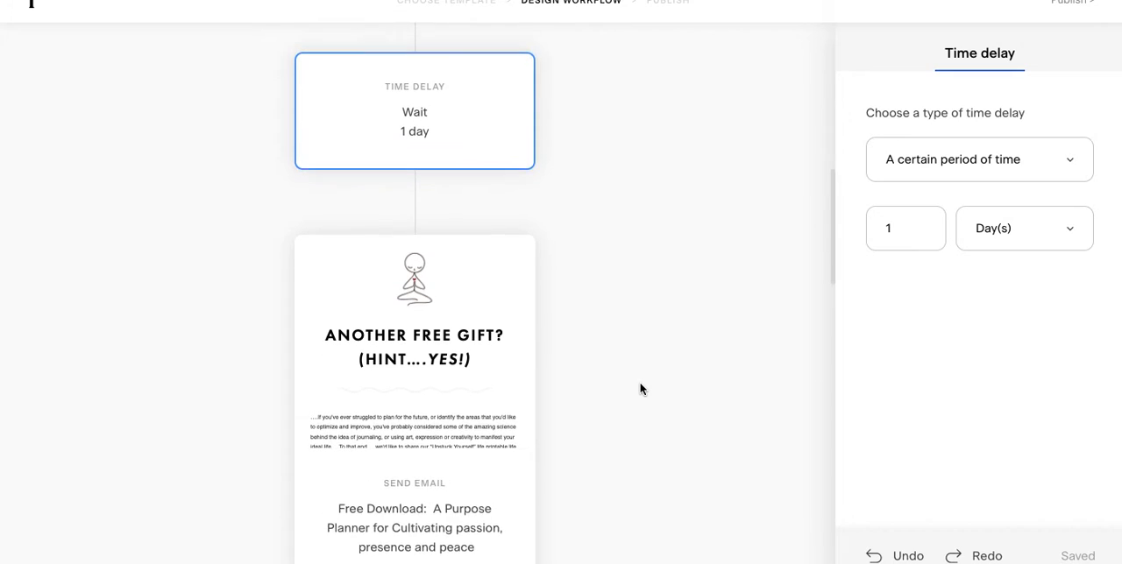
click(1034, 229)
click(997, 323)
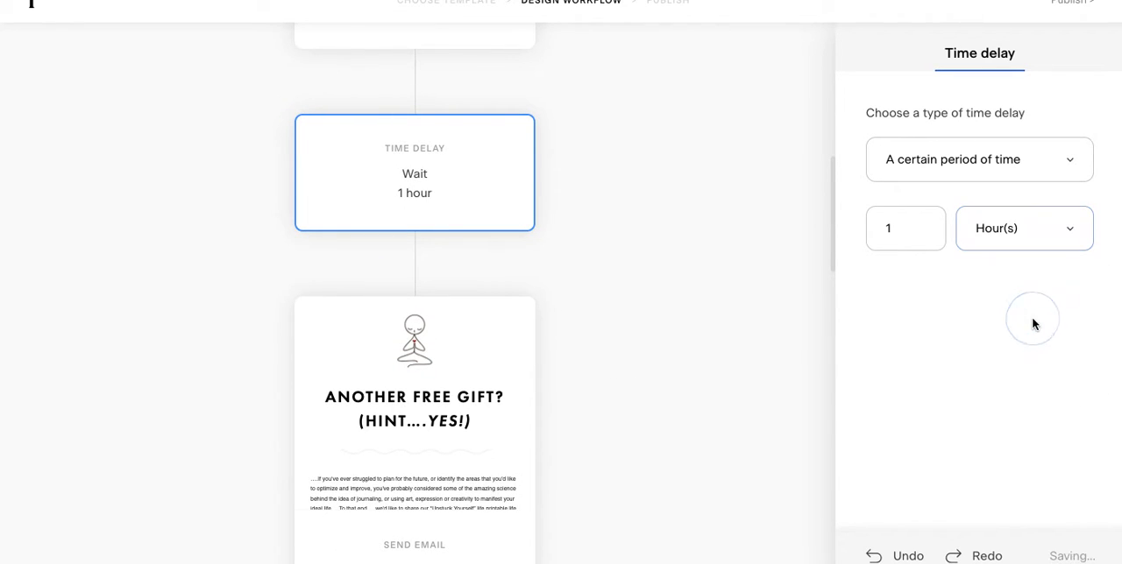
click(912, 227)
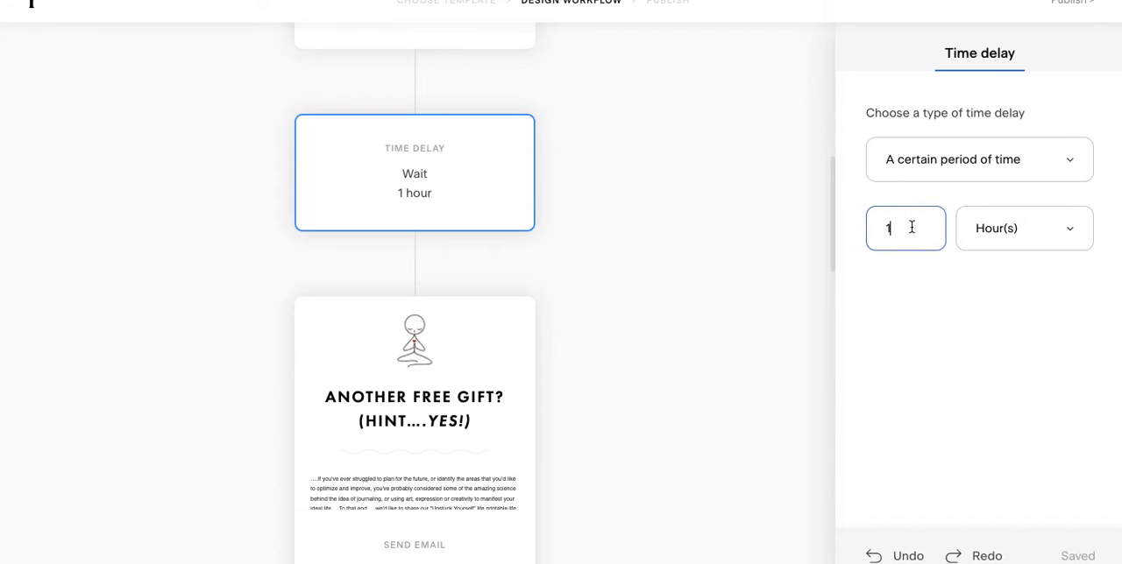
text(2)
click(675, 359)
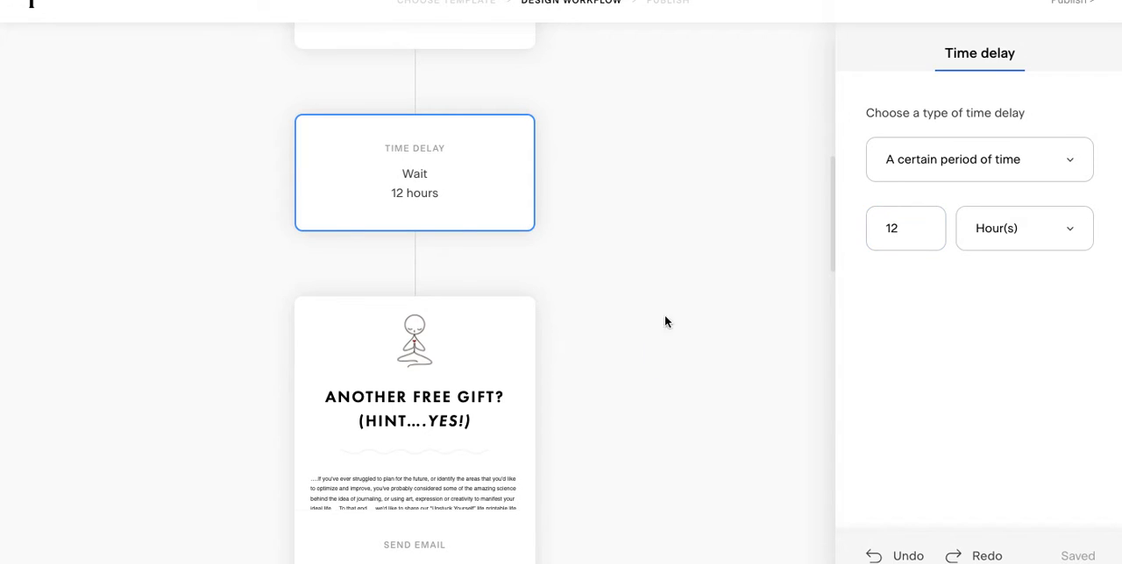
Step: Review the workflow from the trigger to the 99 Self Discovery Prompts email, including the settings of the time delay before that email
scroll(643, 151, up, 6)
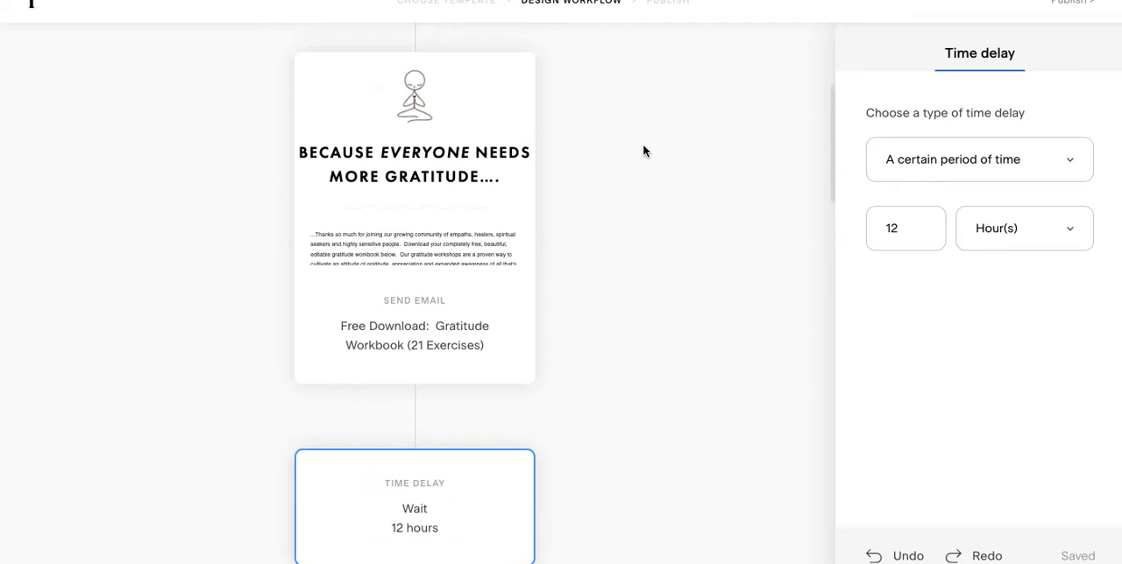
scroll(642, 151, up, 1)
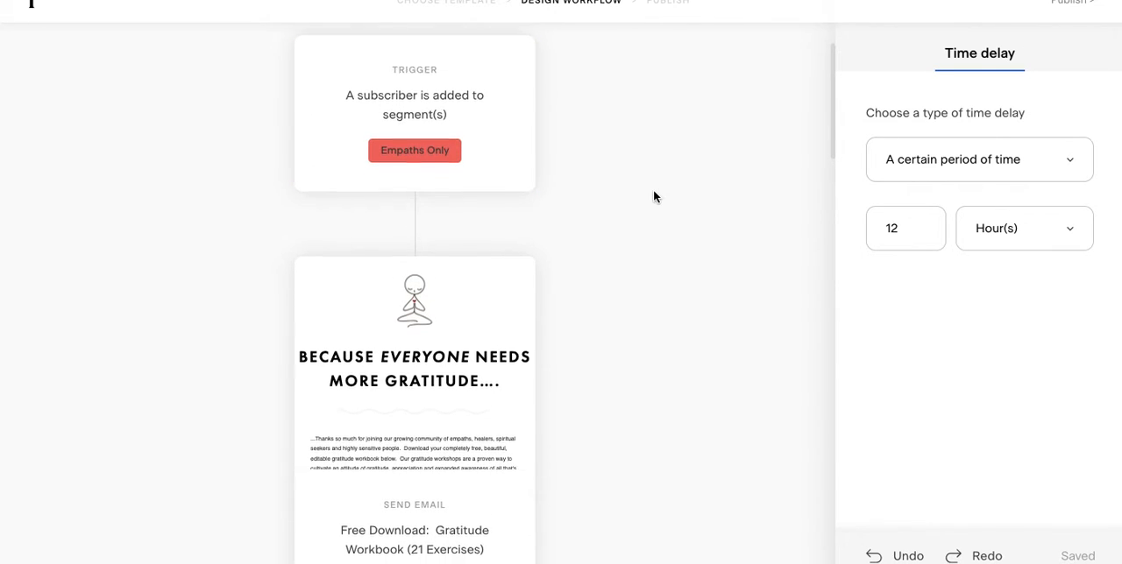
scroll(653, 197, down, 2)
scroll(653, 197, down, 5)
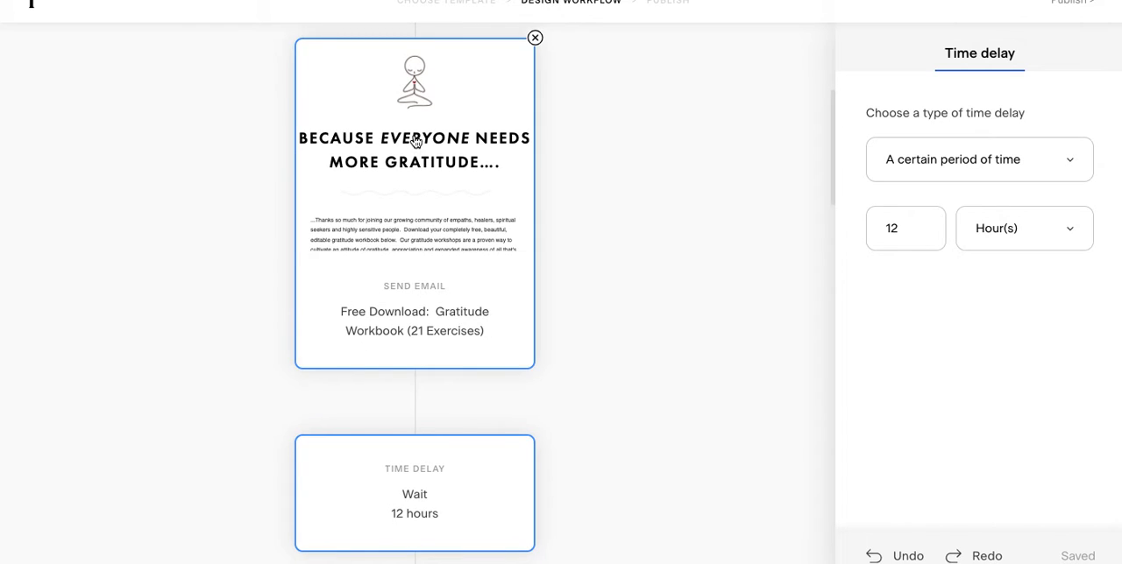
scroll(675, 354, down, 3)
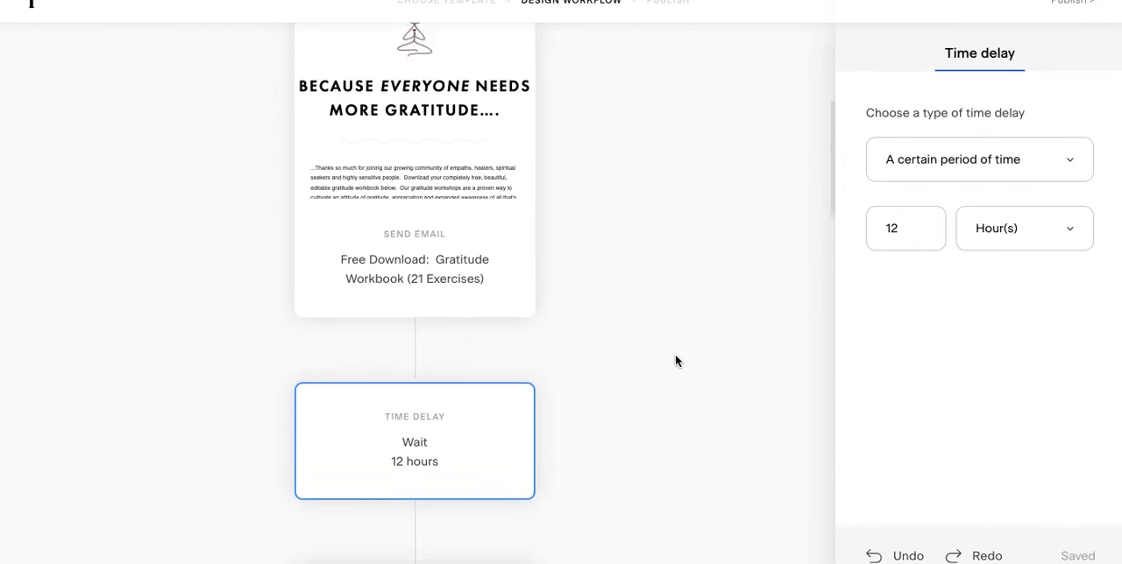
mouse_move(457, 373)
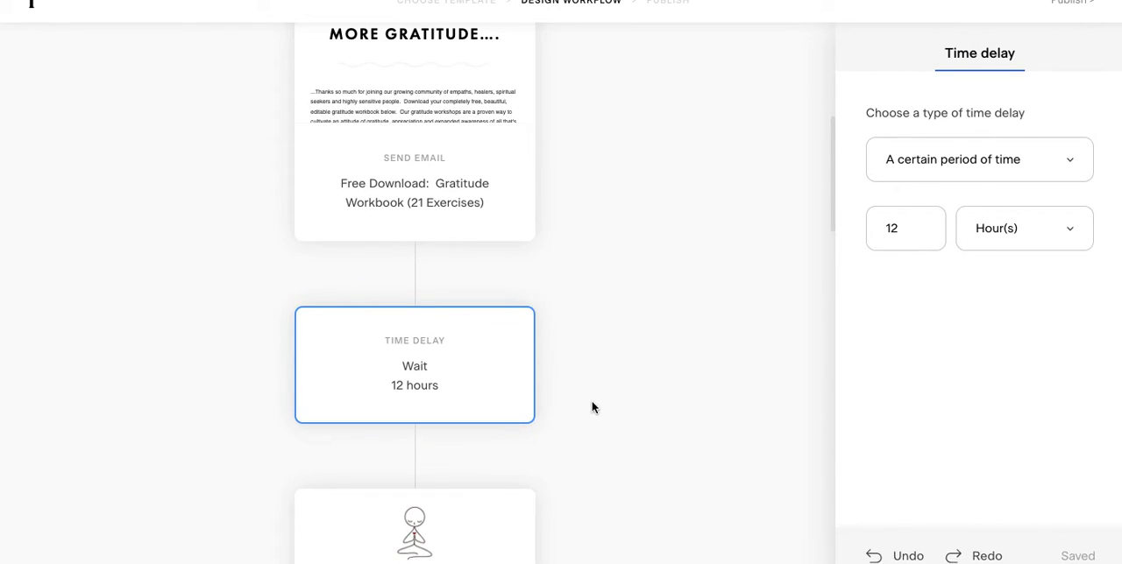
scroll(593, 405, down, 9)
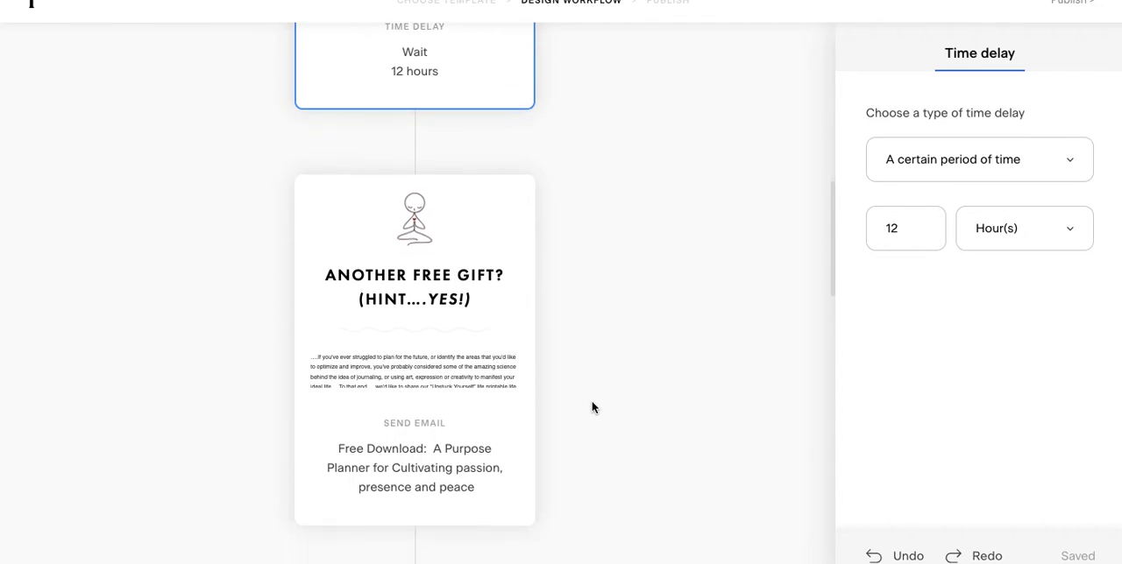
scroll(586, 368, down, 2)
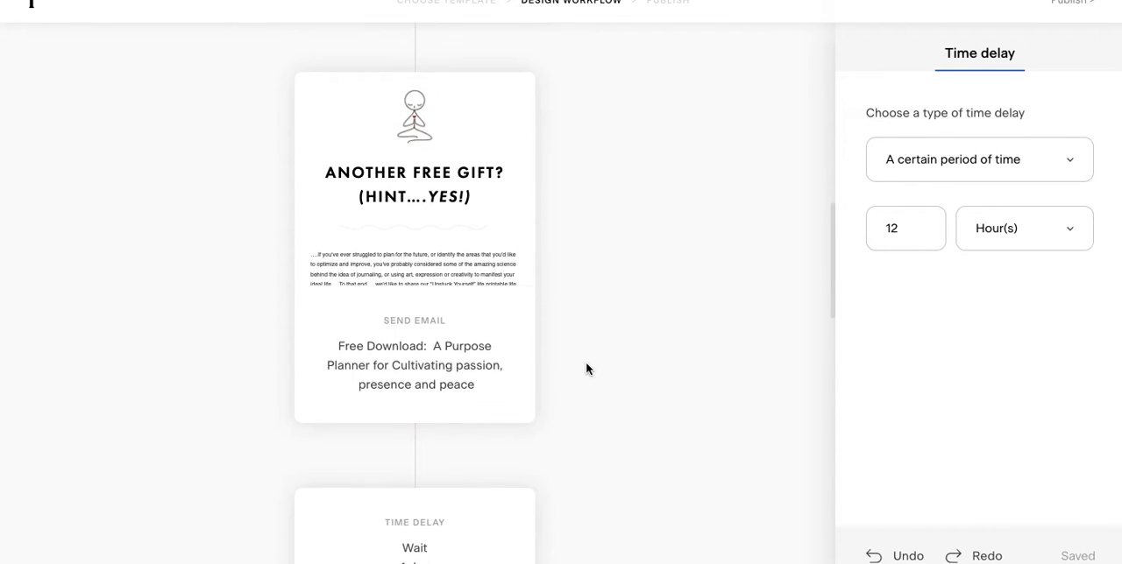
scroll(585, 362, down, 7)
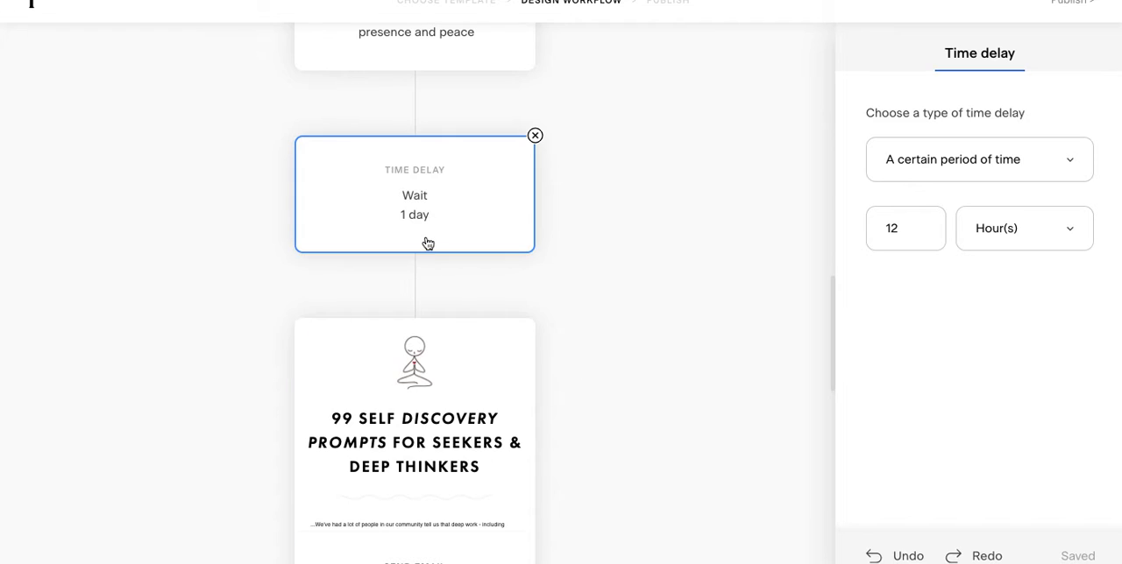
click(437, 208)
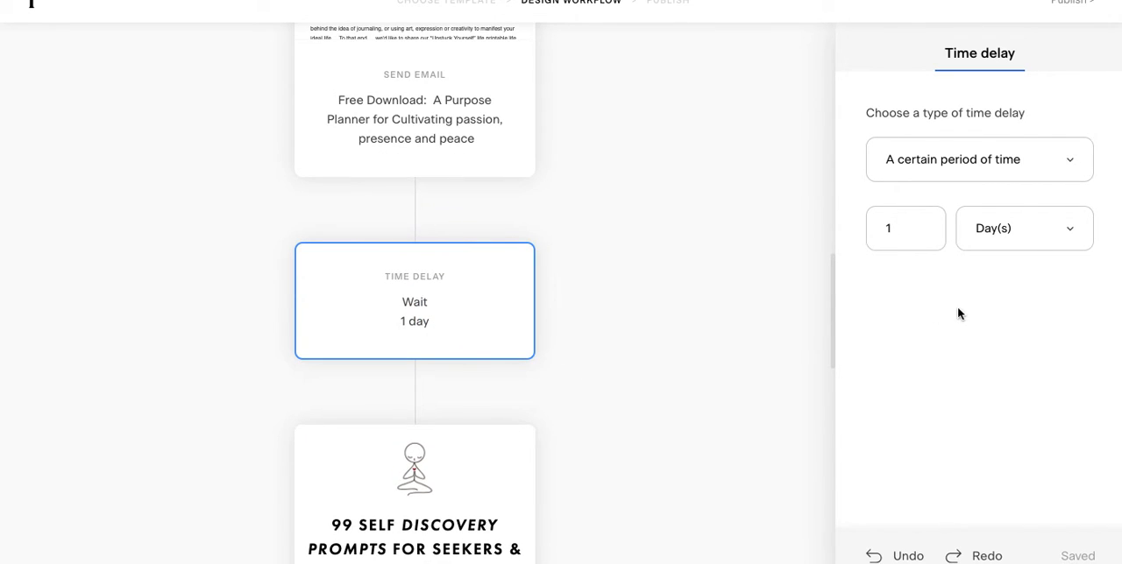
scroll(646, 331, down, 5)
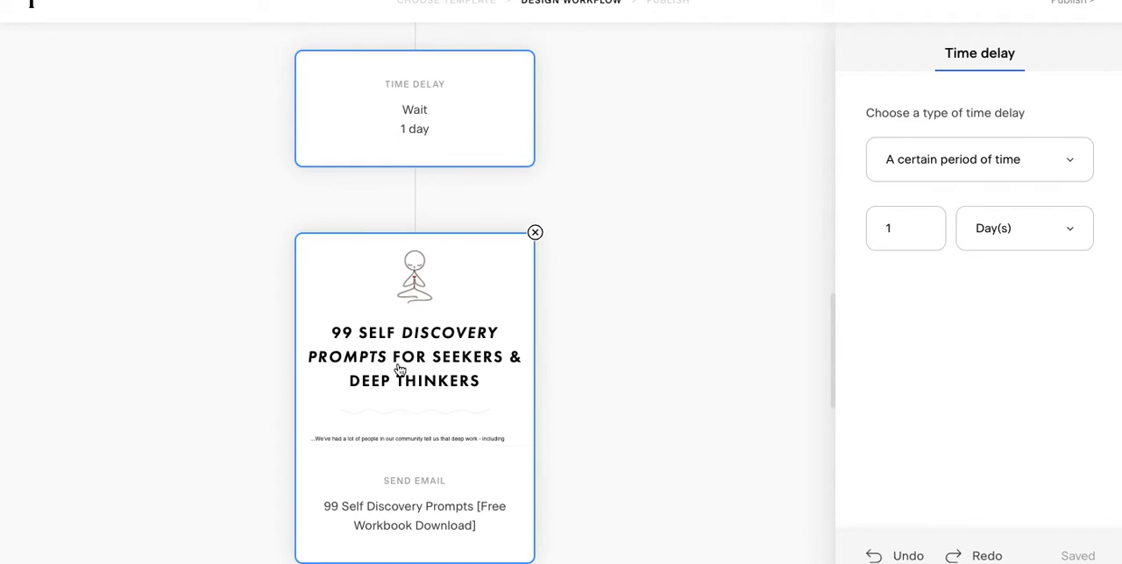
click(601, 381)
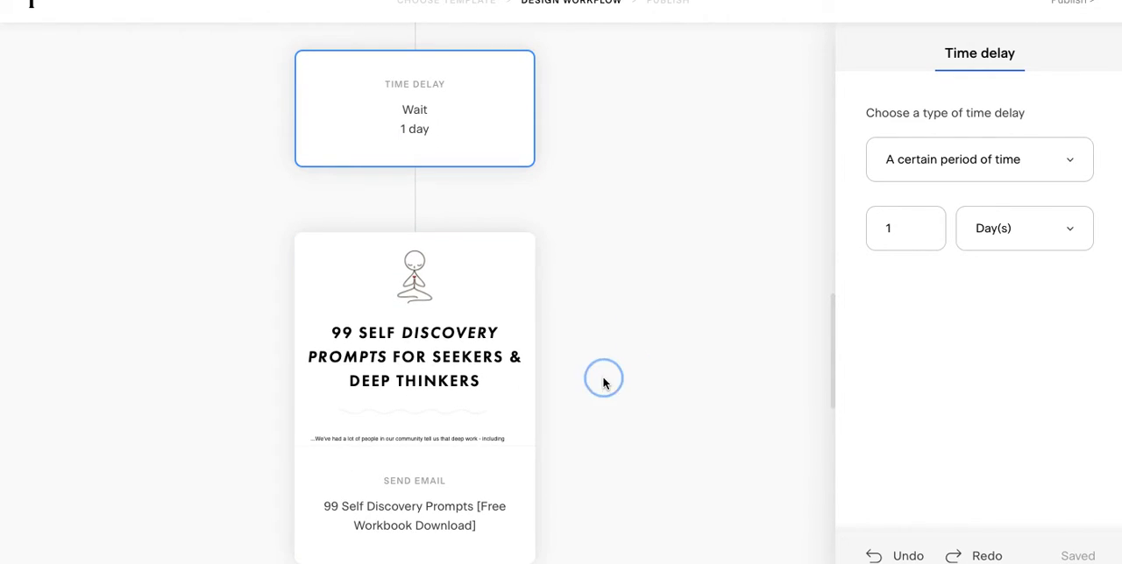
Step: Set the time delay after the 99 Self Discovery Prompts email to 16 hours
scroll(603, 383, down, 1)
scroll(603, 383, down, 9)
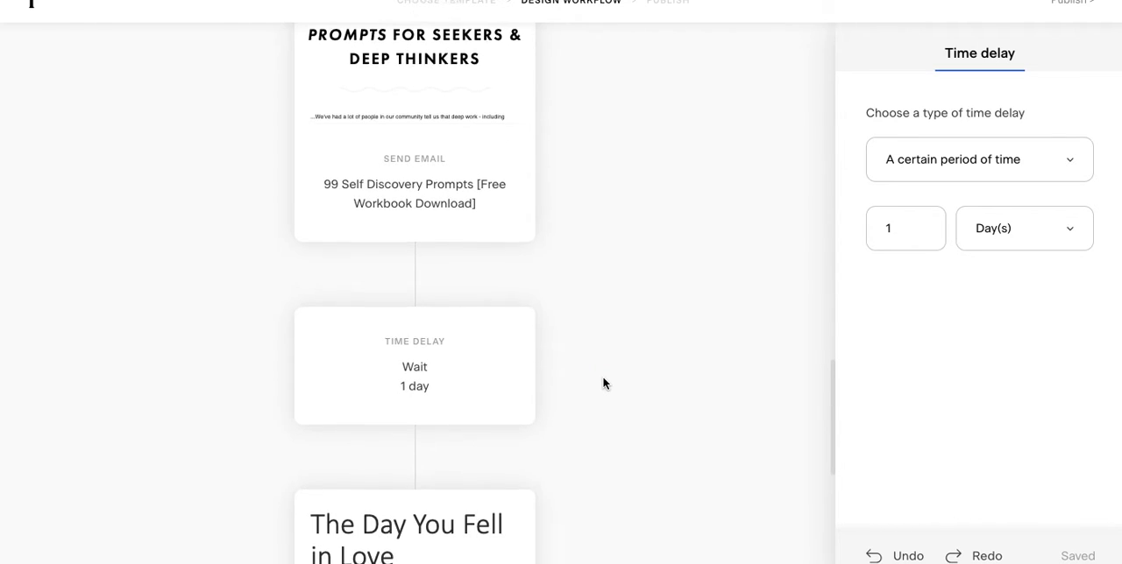
click(476, 293)
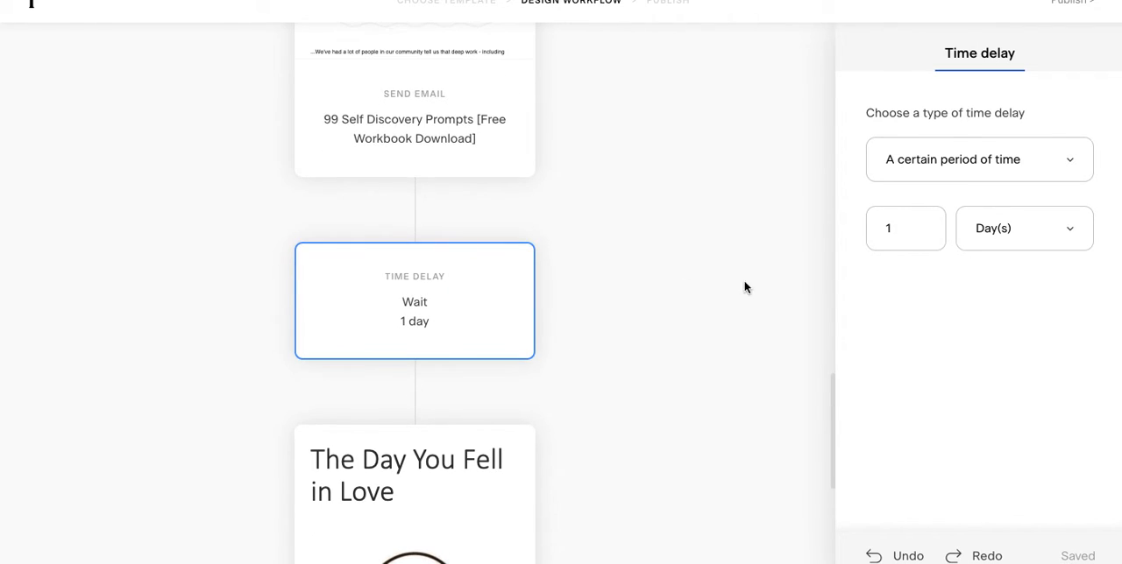
click(912, 227)
key(BackSpace)
text(16)
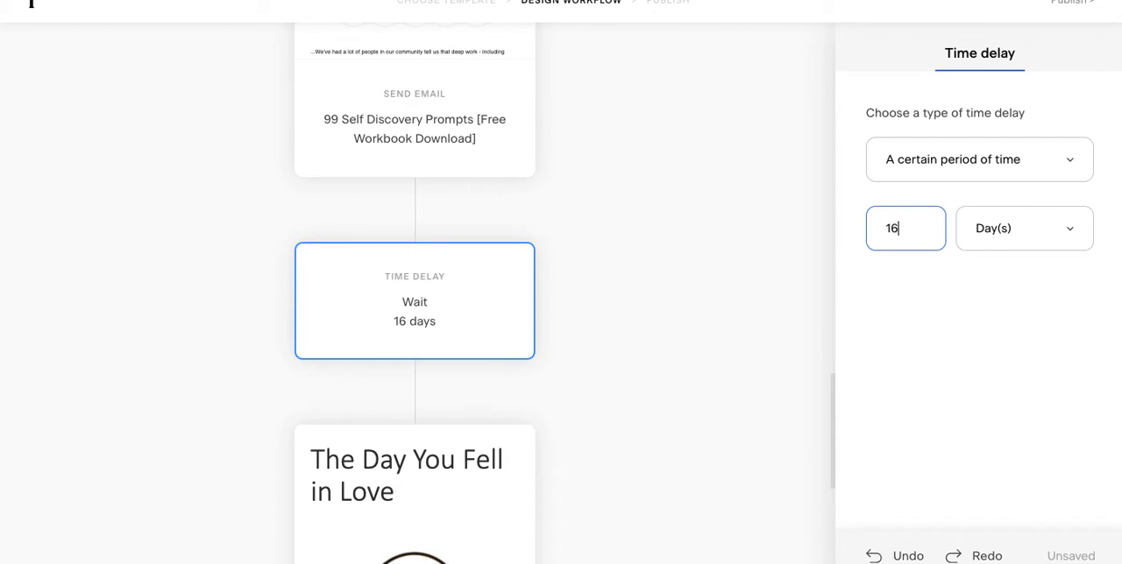
click(1021, 229)
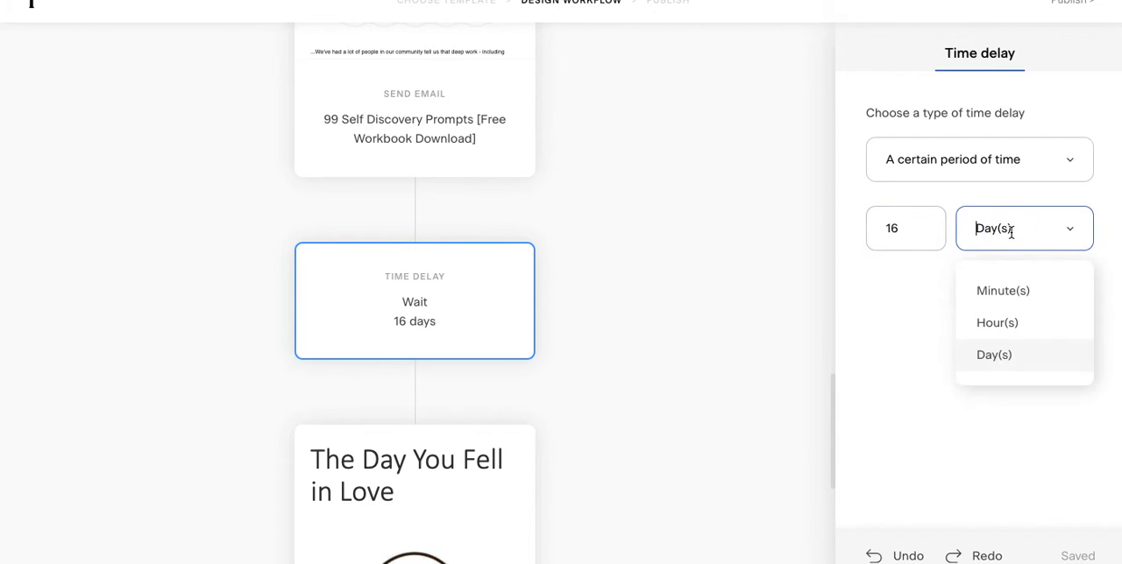
click(1003, 322)
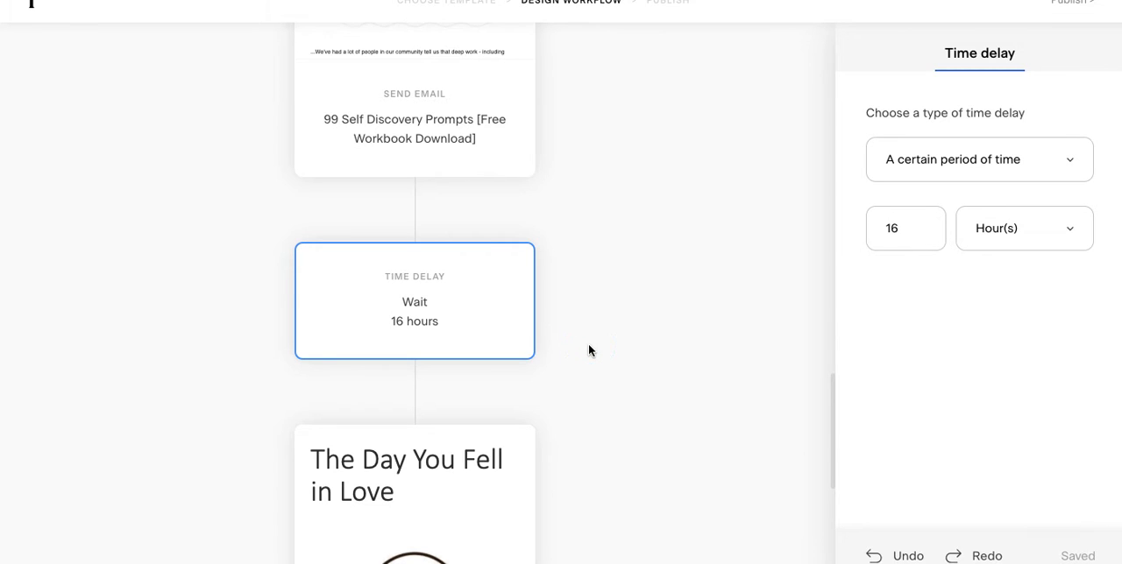
Step: Delete the final time delay following the email "The Day You Fell in Love"
scroll(588, 349, down, 3)
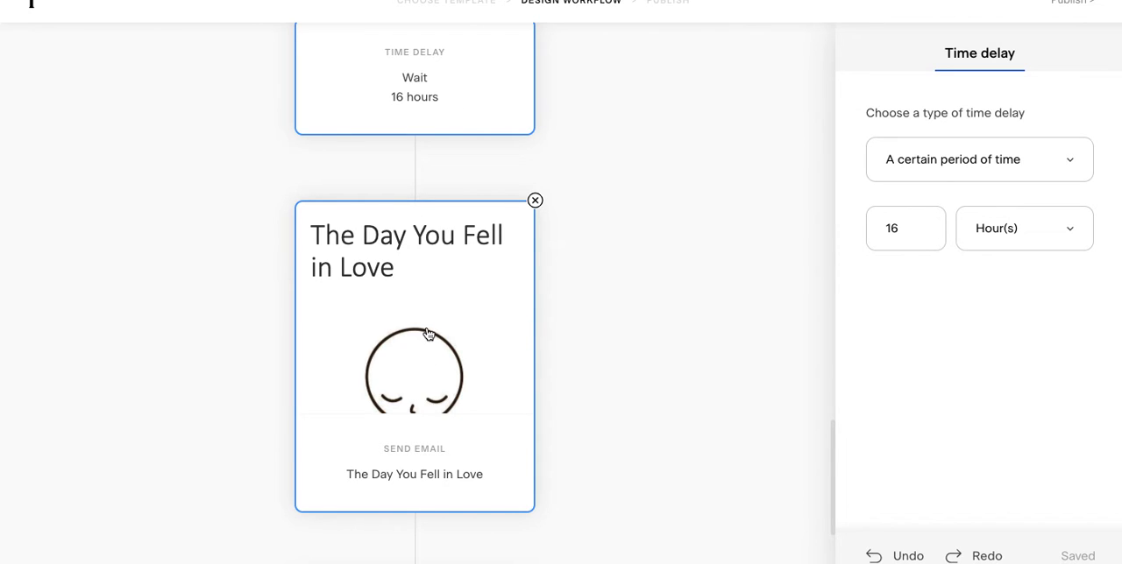
click(588, 380)
scroll(587, 380, down, 3)
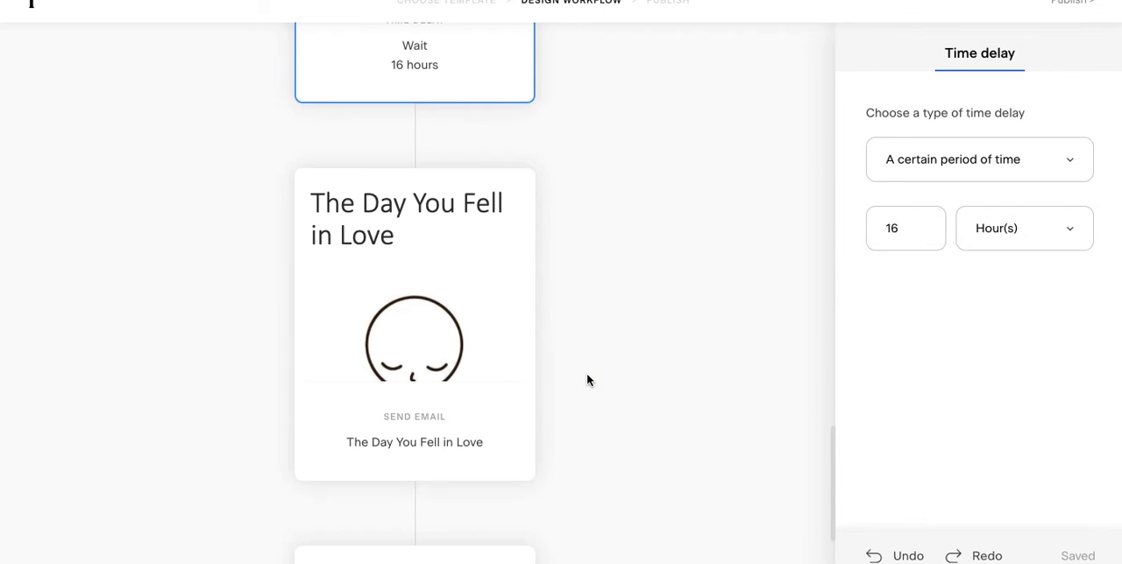
scroll(587, 379, down, 2)
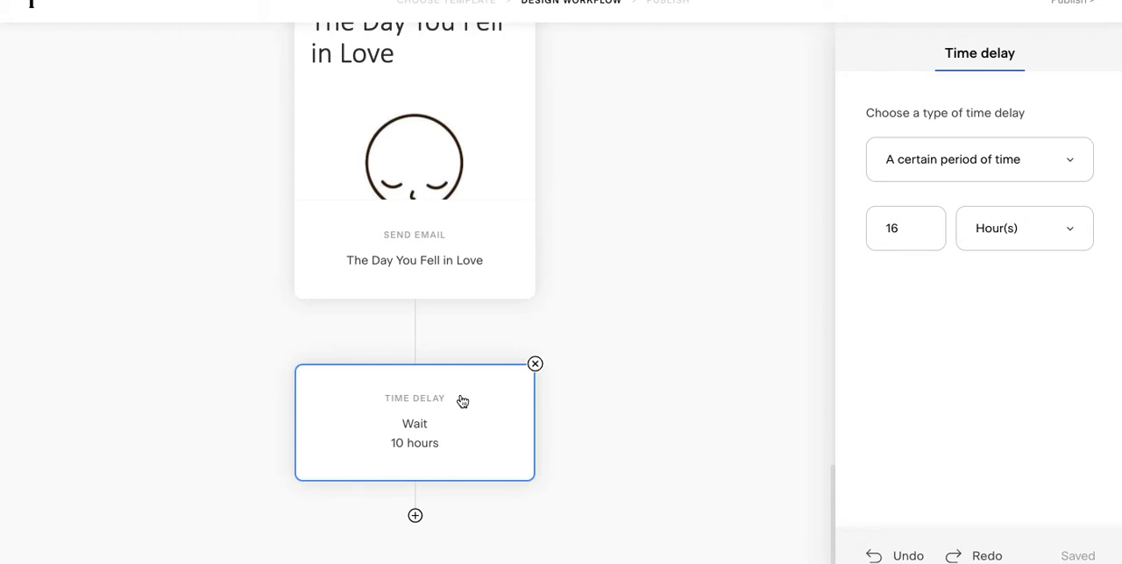
click(535, 363)
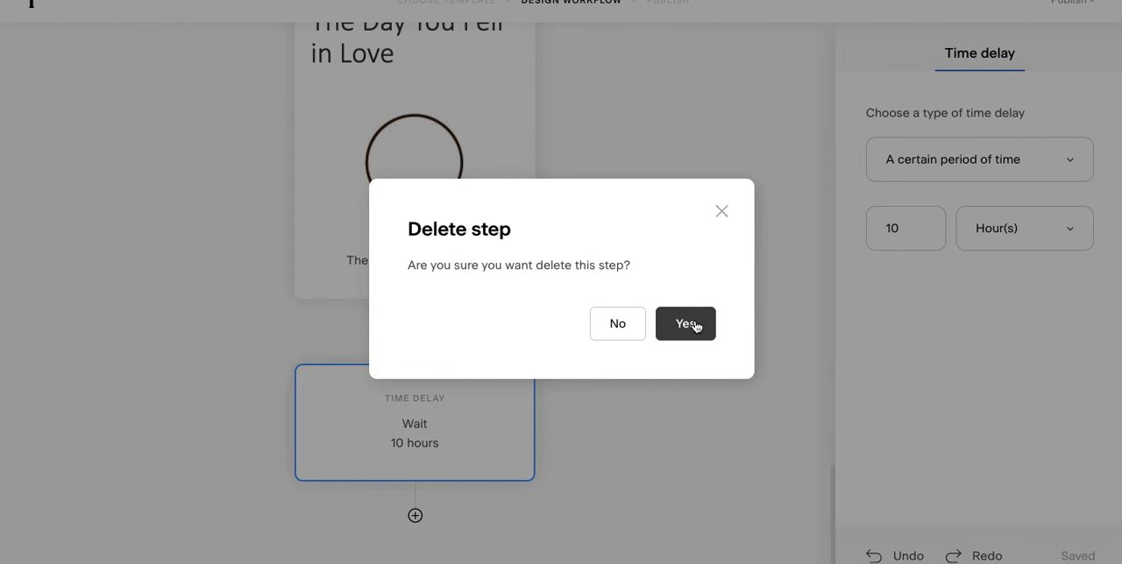
click(685, 325)
click(641, 398)
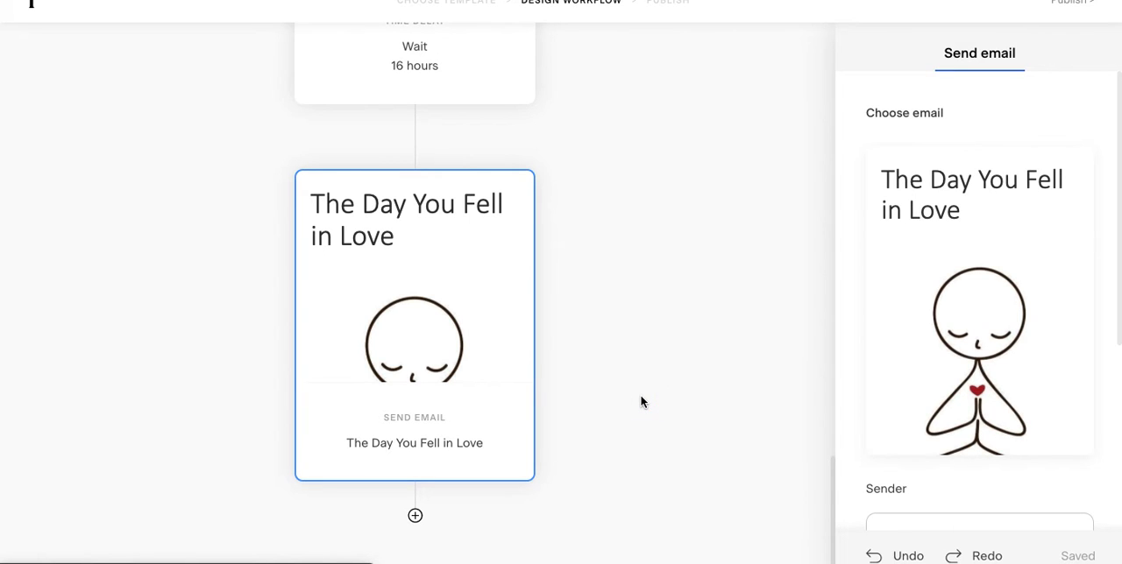
Step: Add a new time delay step after the email "The Day You Fell in Love"
click(416, 518)
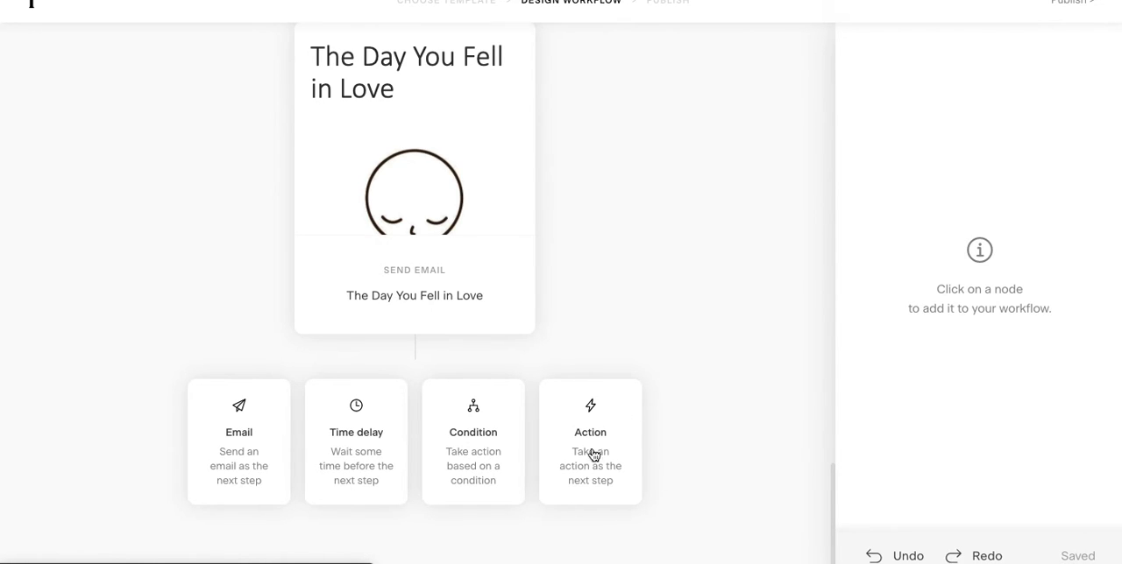
click(684, 300)
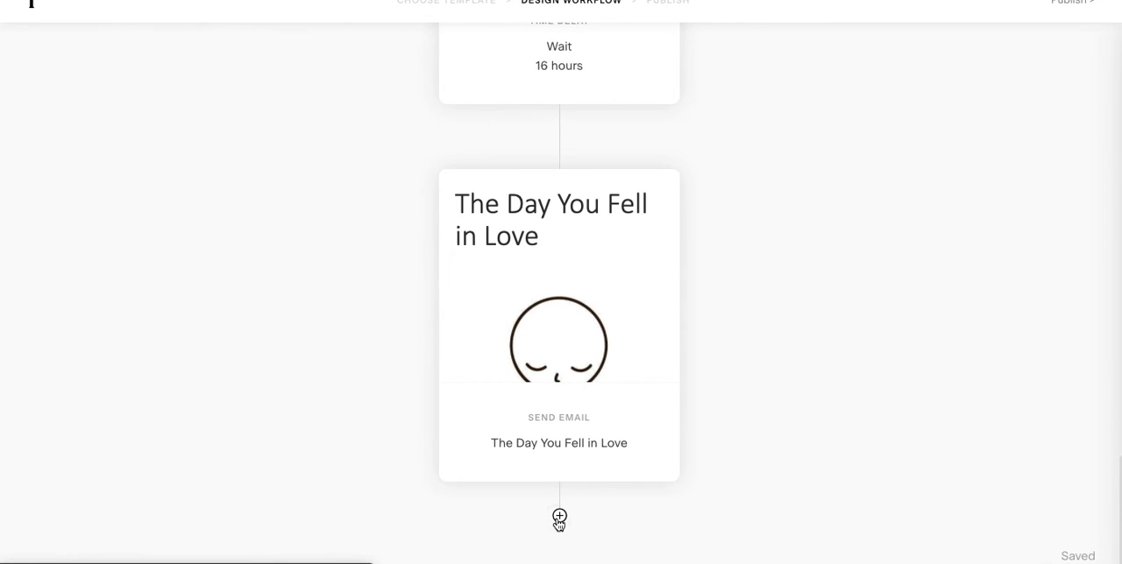
click(559, 517)
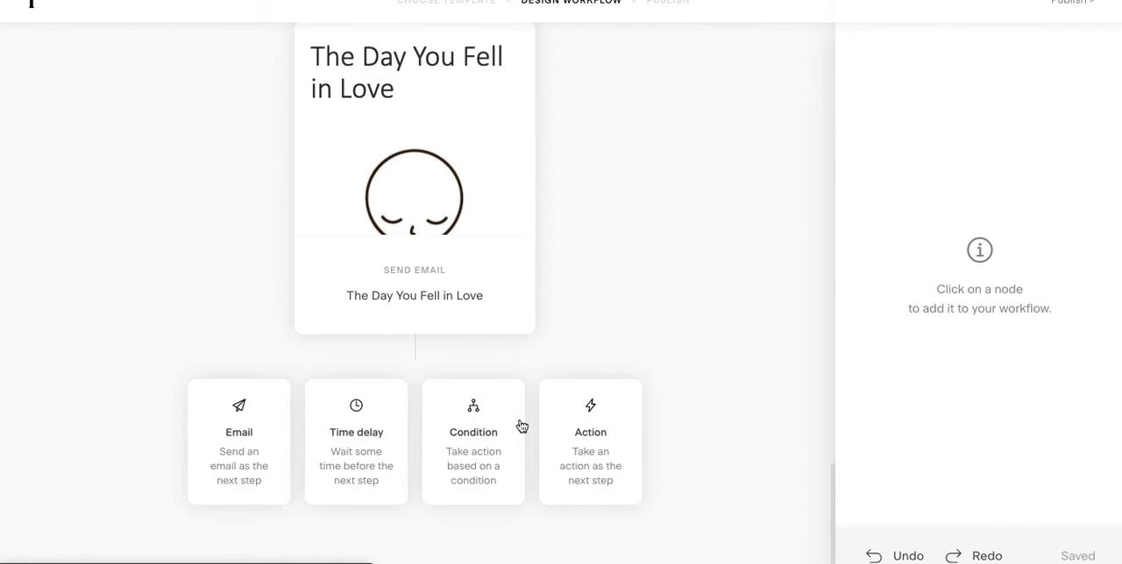
click(357, 444)
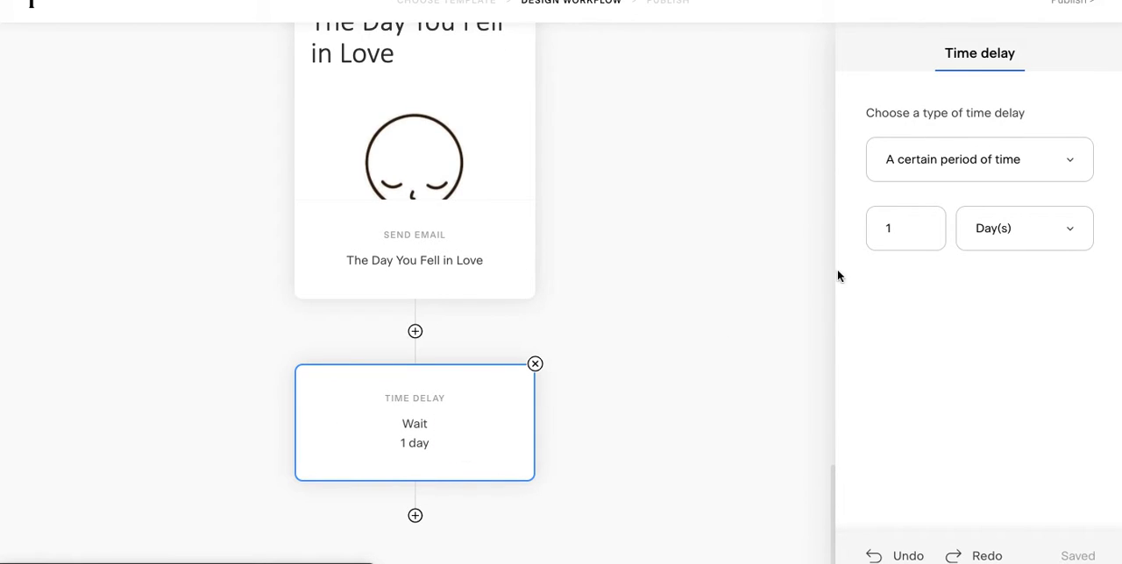
Step: Set the new time delay after "The Day You Fell in Love" to 12 hours and add an email step following it
click(902, 230)
text(2)
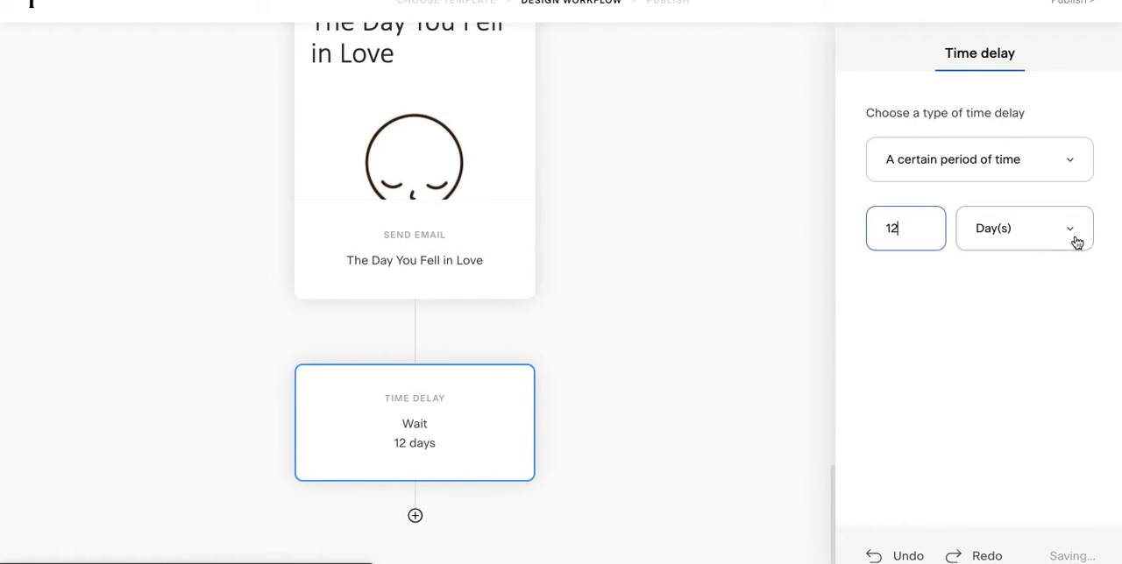
click(1075, 238)
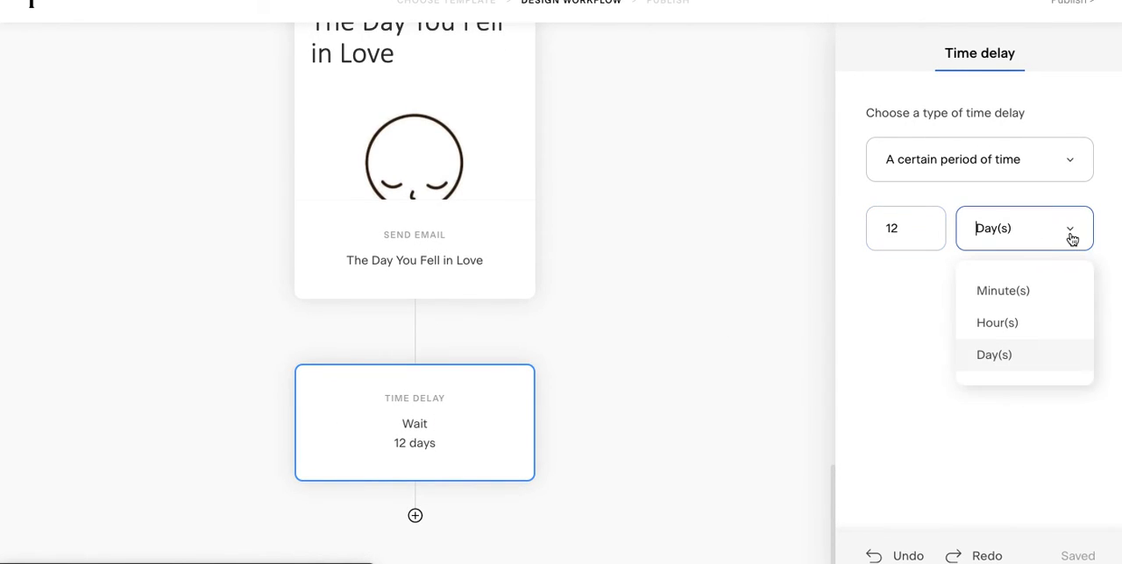
click(1030, 331)
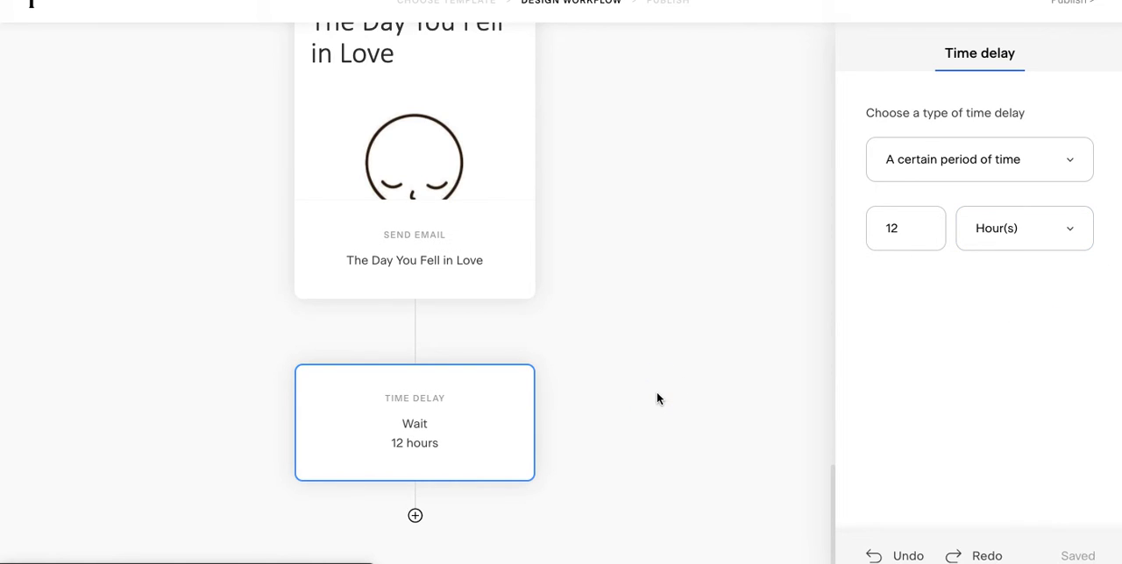
click(417, 517)
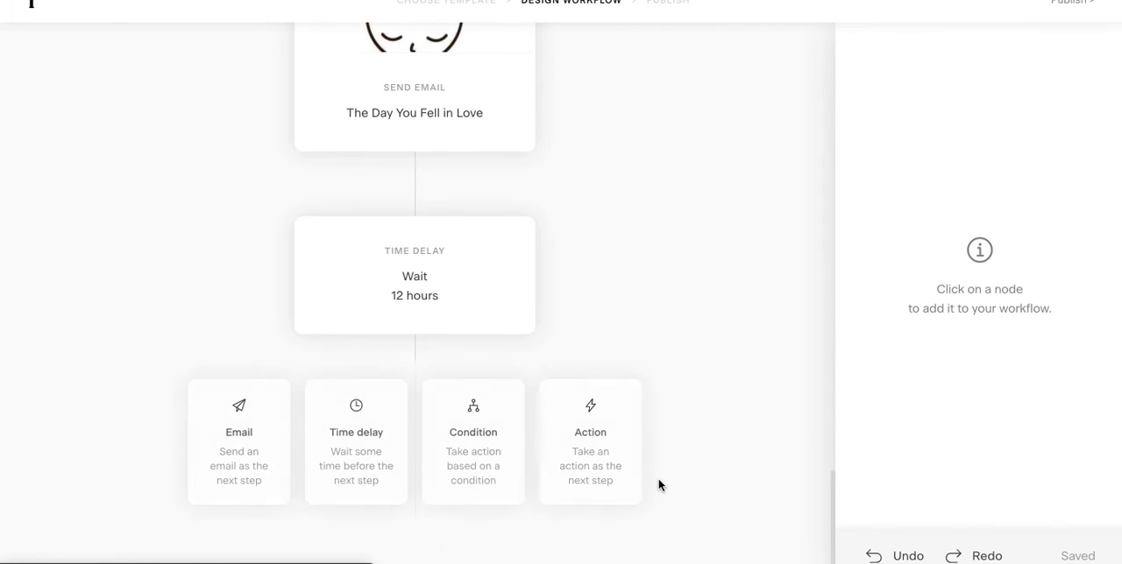
click(238, 429)
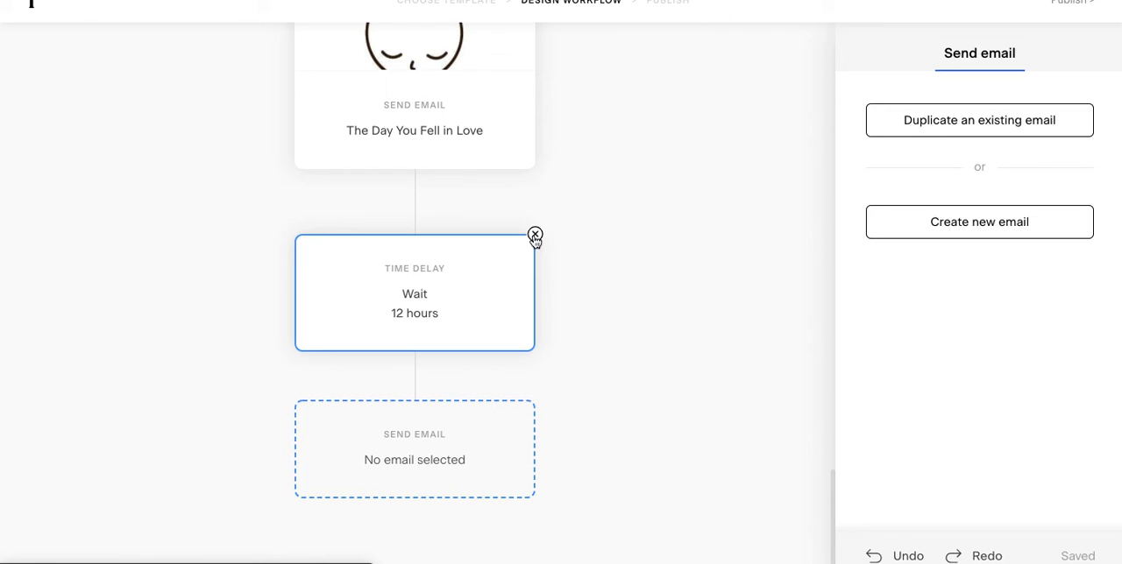
Step: Delete the 12-hour time delay and the empty email step after "The Day You Fell in Love"
click(534, 237)
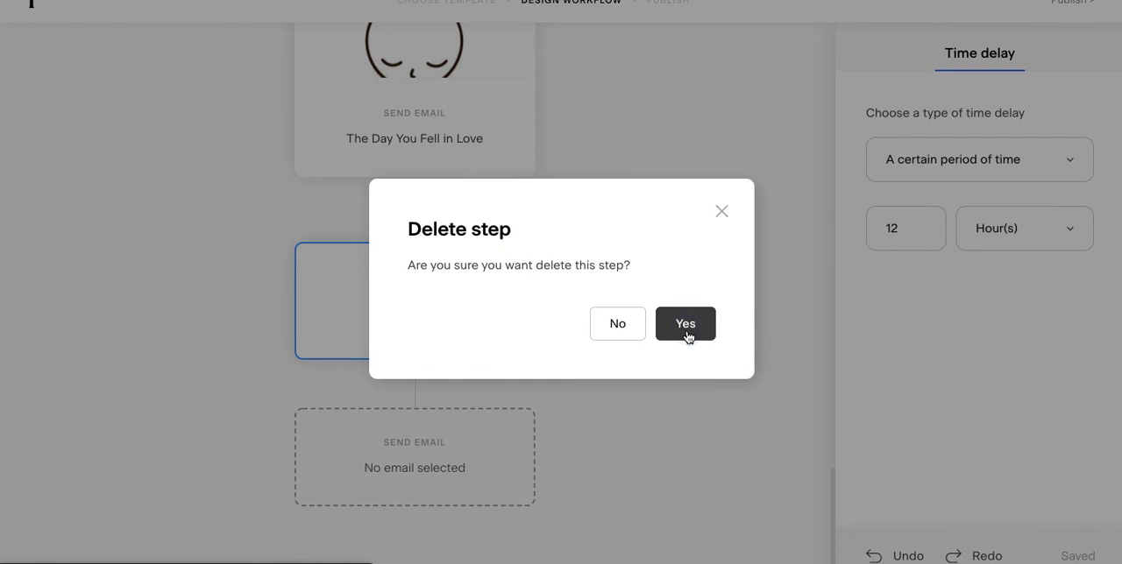
click(686, 330)
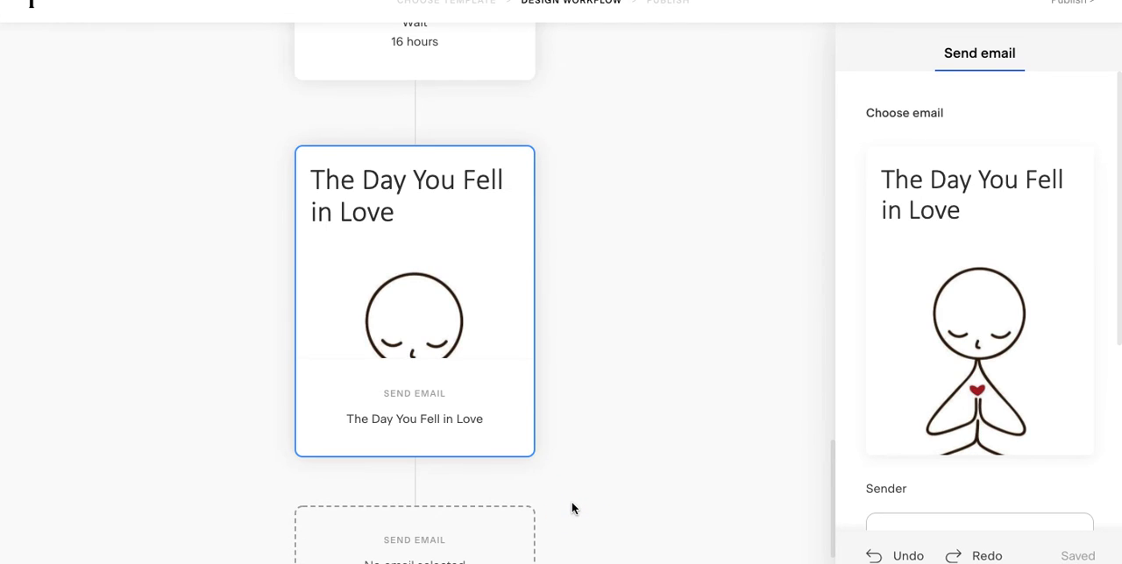
scroll(571, 504, down, 1)
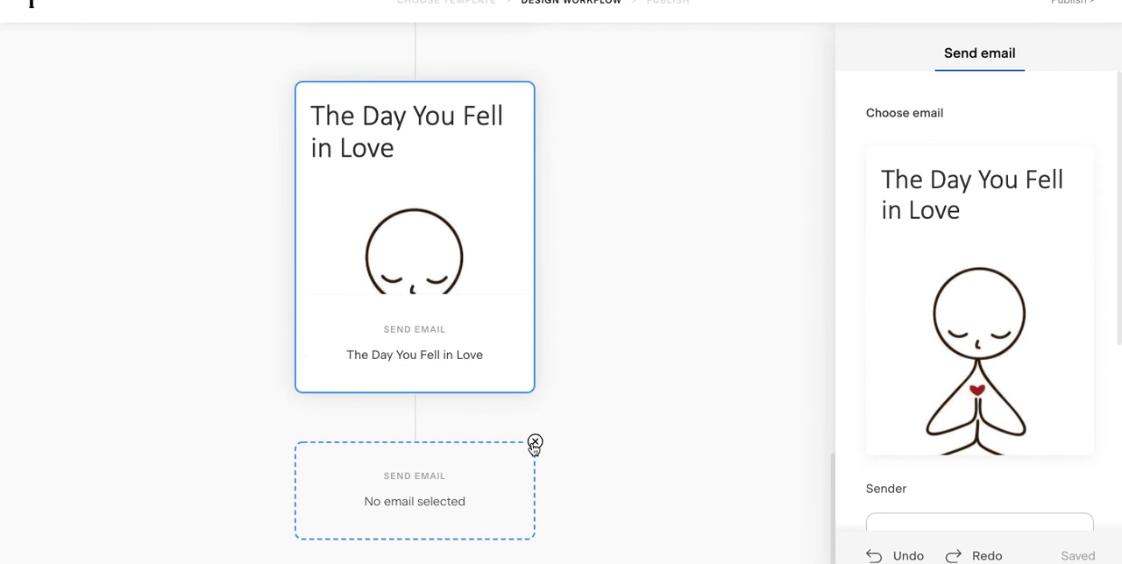
click(535, 445)
click(692, 332)
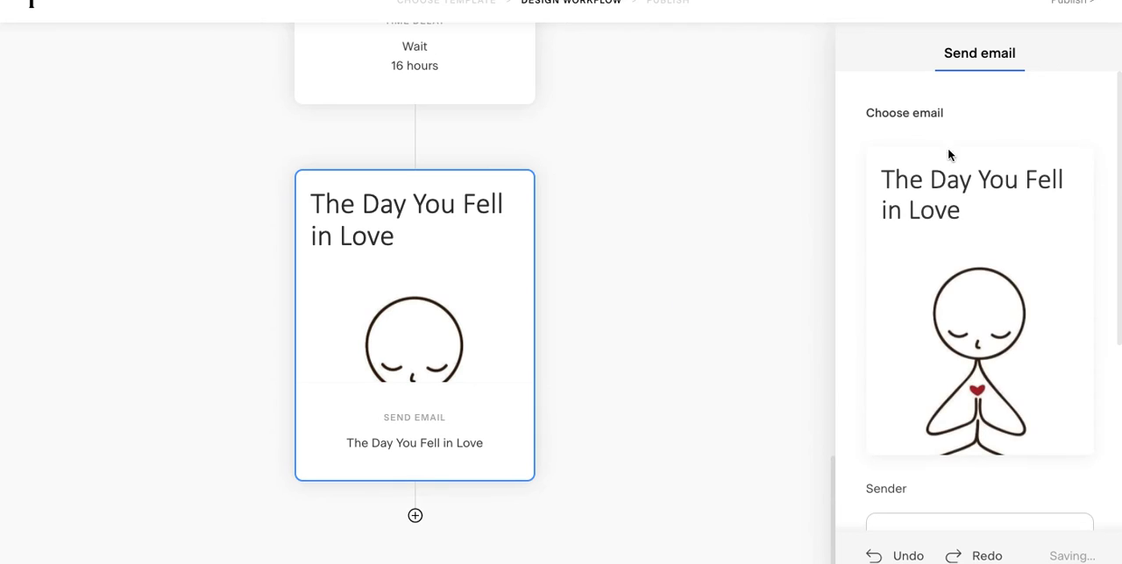
Step: Publish the updated GRATITUDE JOURNAL EMPATHS workflow
click(1082, 7)
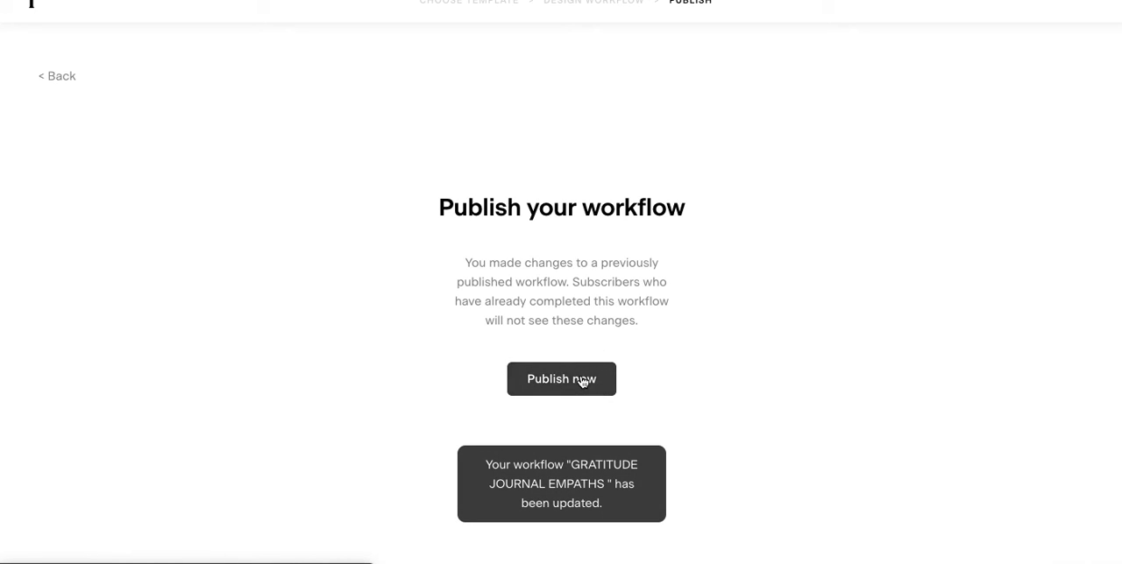
click(582, 381)
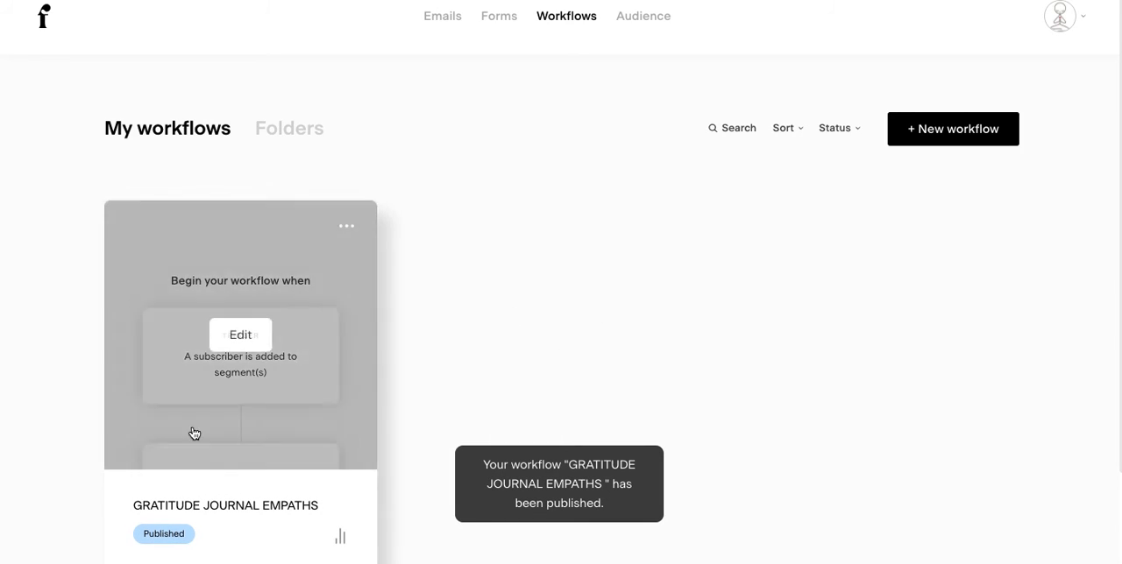
Step: Start creating a new workflow from the workflows overview
scroll(488, 336, down, 3)
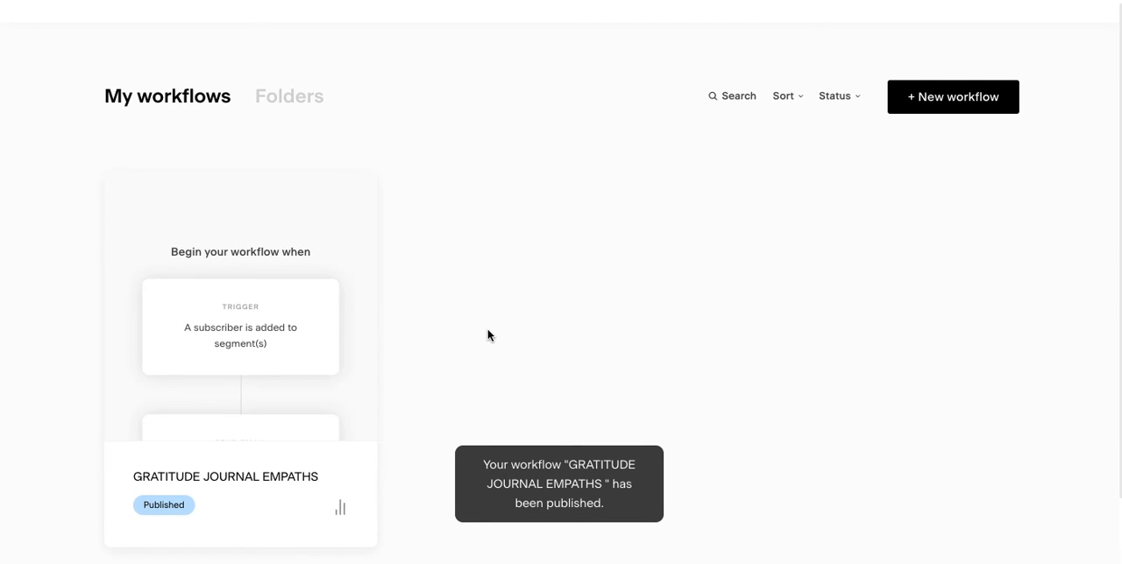
mouse_move(292, 310)
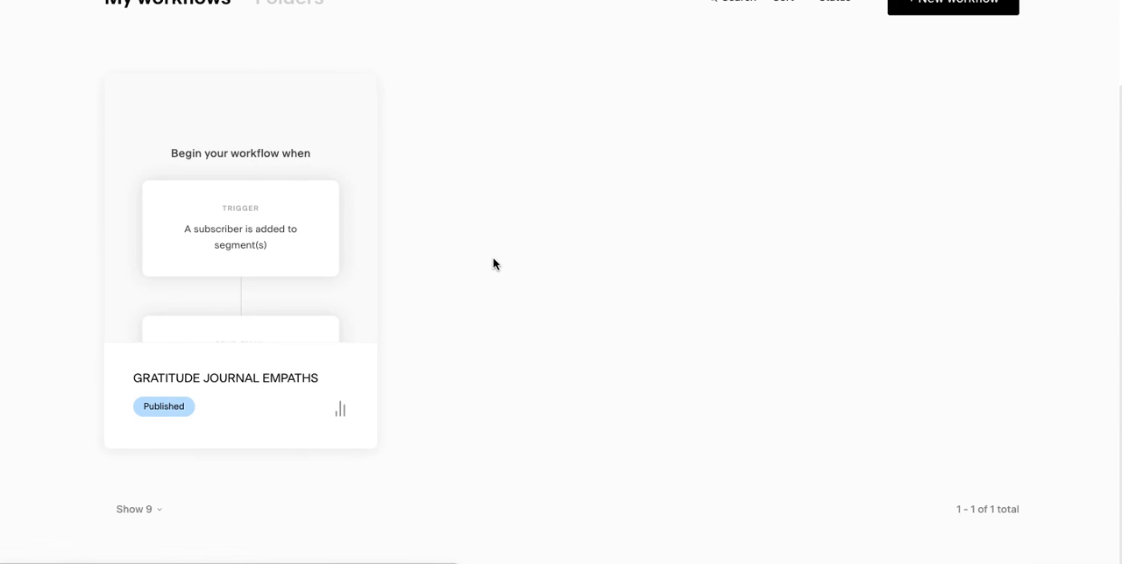
click(955, 14)
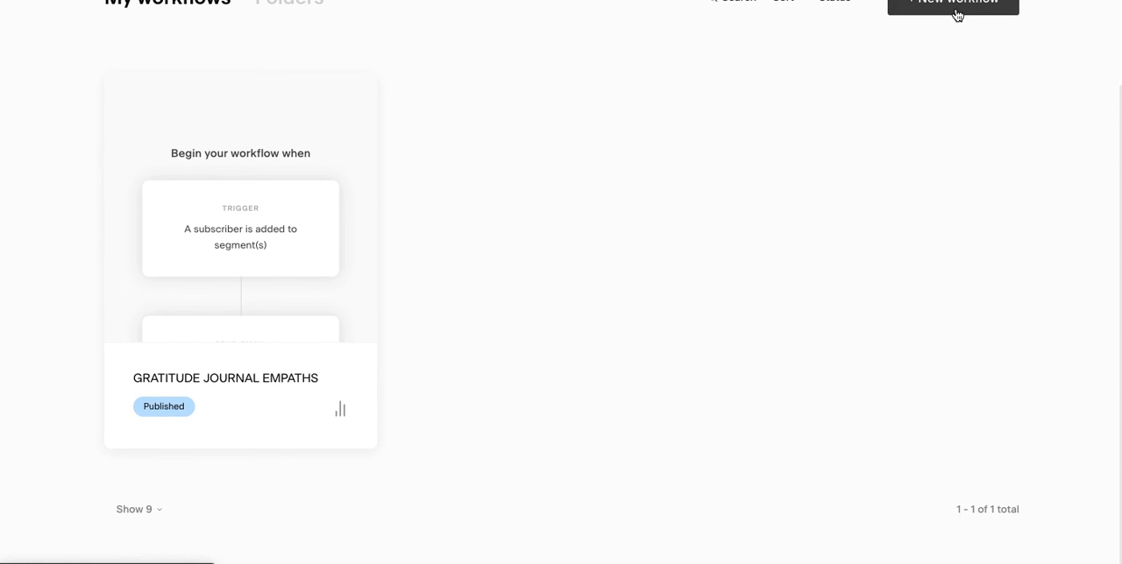